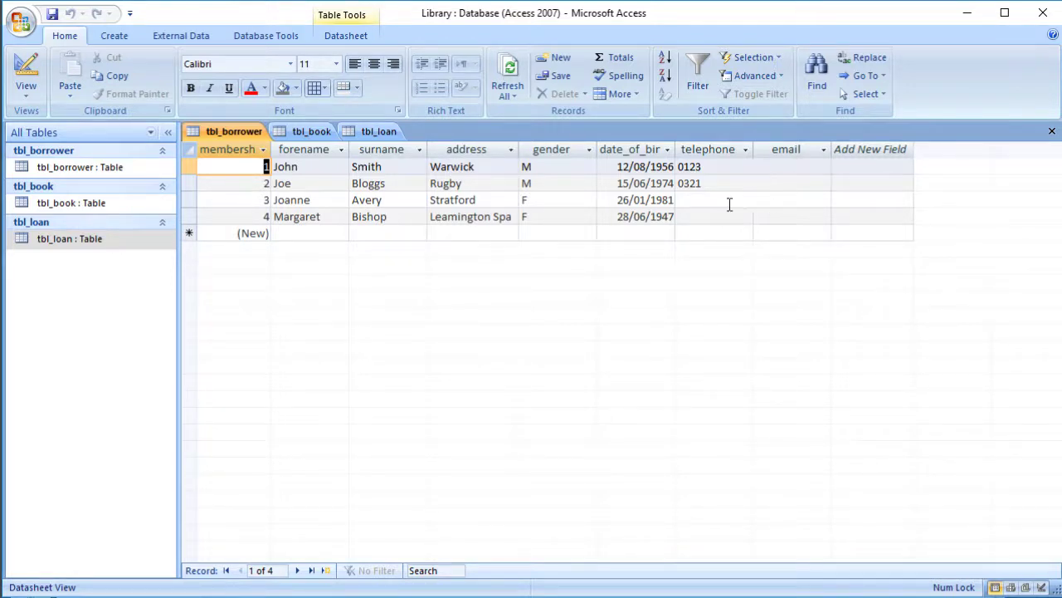
# Step: Look through the open borrower, book and loan tables and close all three, saving their layout changes
pyautogui.click(323, 135)
pyautogui.click(380, 129)
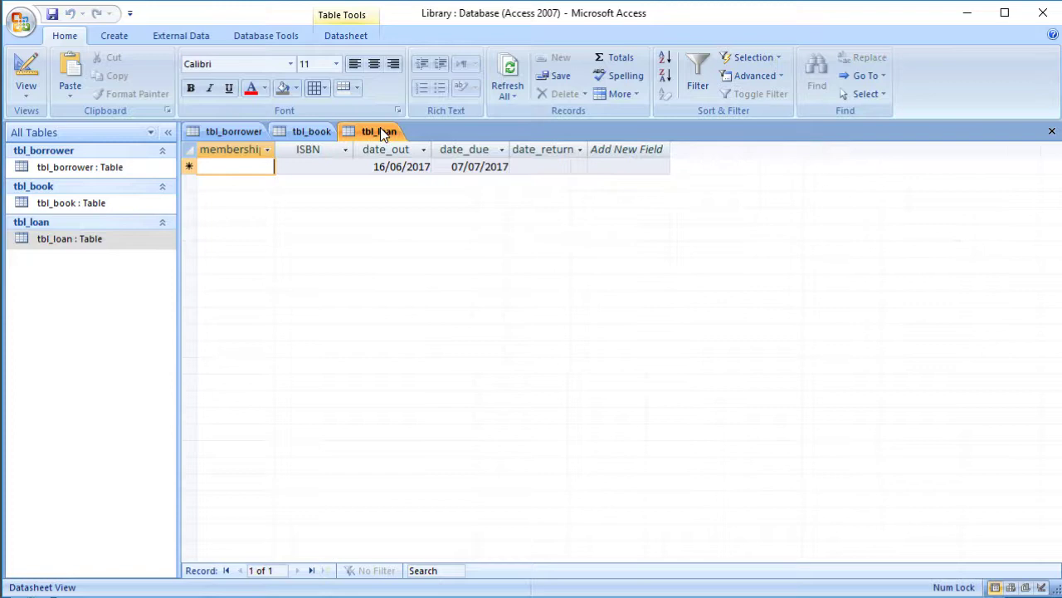
pyautogui.click(236, 133)
pyautogui.click(1052, 131)
pyautogui.click(468, 476)
pyautogui.click(1051, 131)
pyautogui.click(1052, 131)
pyautogui.click(469, 478)
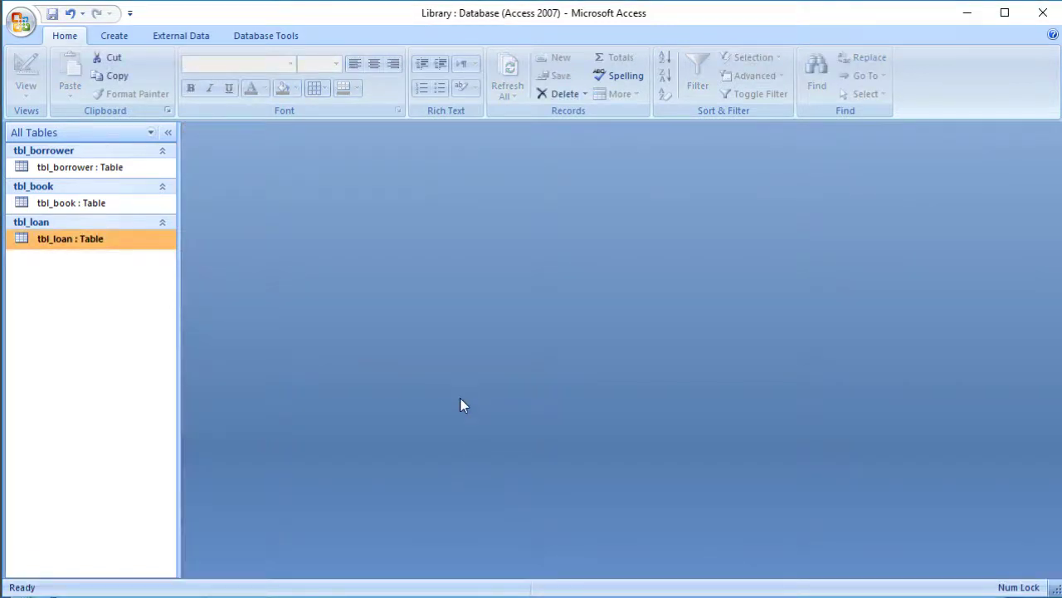
# Step: Open the database relationships layout and add tbl_book, tbl_borrower and tbl_loan to it
pyautogui.click(277, 39)
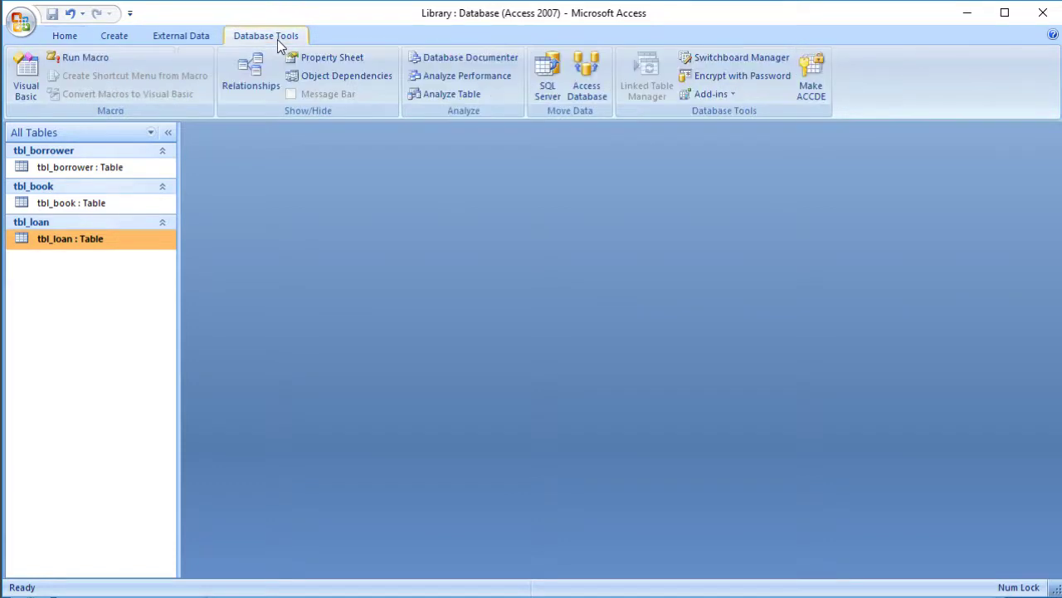
pyautogui.click(251, 79)
pyautogui.moveTo(481, 133); pyautogui.dragTo(561, 232)
pyautogui.doubleClick(551, 291)
pyautogui.doubleClick(550, 302)
pyautogui.click(714, 464)
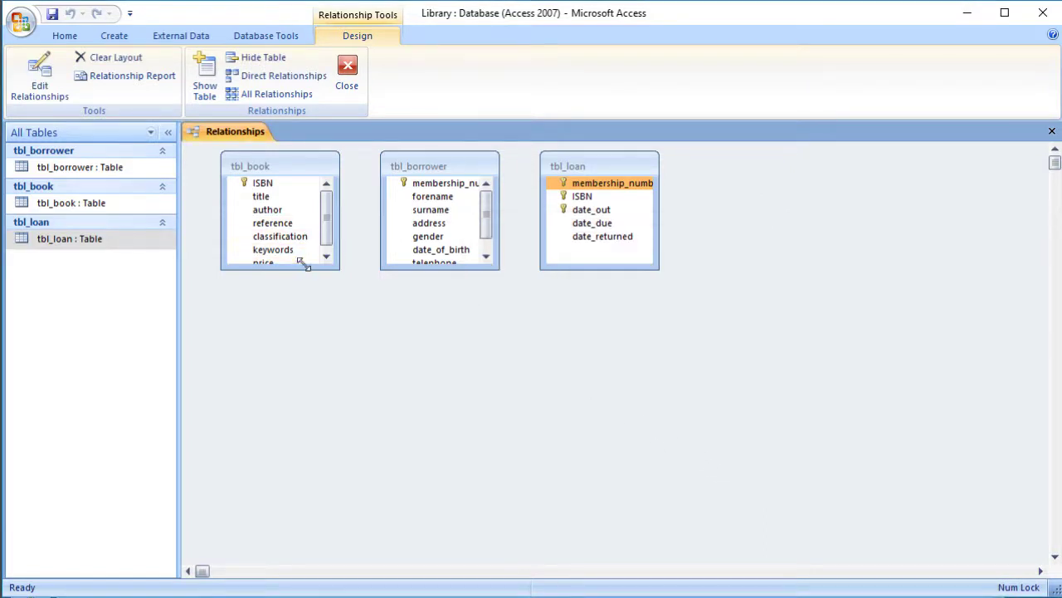
# Step: Enlarge the three table boxes so that all their field names fit without scrolling
pyautogui.moveTo(304, 269); pyautogui.dragTo(311, 289)
pyautogui.moveTo(498, 267); pyautogui.dragTo(523, 292)
pyautogui.moveTo(659, 202); pyautogui.dragTo(704, 206)
# Step: Rearrange the table boxes in one row: tbl_borrower first, tbl_loan in the middle and tbl_book last
pyautogui.moveTo(296, 170); pyautogui.dragTo(507, 341)
pyautogui.moveTo(462, 172); pyautogui.dragTo(302, 215)
pyautogui.moveTo(483, 339); pyautogui.dragTo(682, 301)
pyautogui.moveTo(585, 163); pyautogui.dragTo(493, 224)
pyautogui.moveTo(683, 292); pyautogui.dragTo(735, 208)
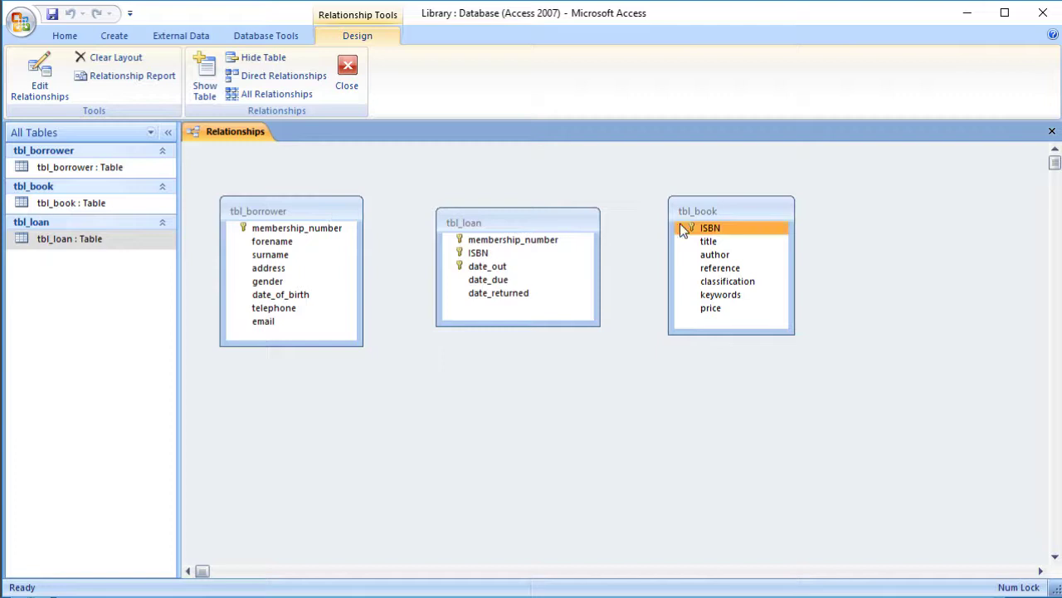
pyautogui.moveTo(503, 221); pyautogui.dragTo(493, 232)
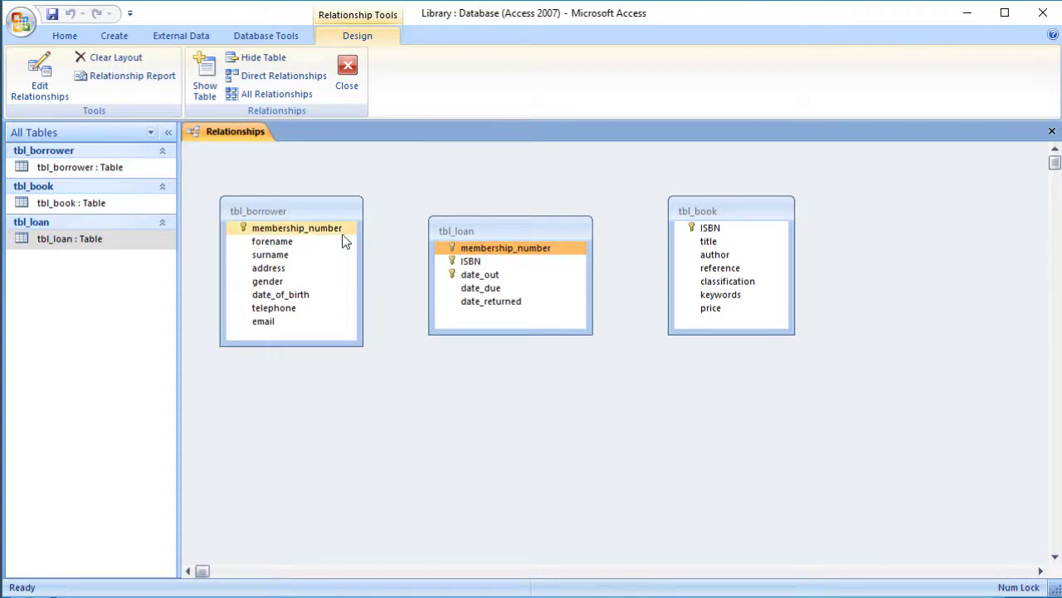
# Step: Relate membership_number in tbl_borrower to membership_number in tbl_loan, keeping the relationship settings clear of the table boxes
pyautogui.moveTo(259, 229); pyautogui.dragTo(488, 252)
pyautogui.moveTo(548, 141); pyautogui.dragTo(557, 353)
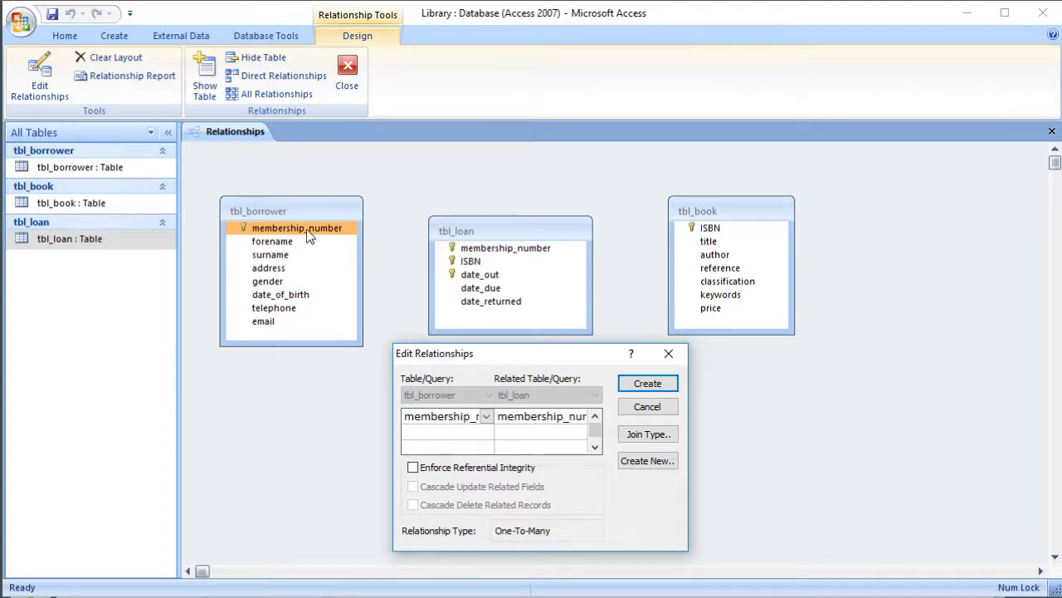
pyautogui.moveTo(540, 360); pyautogui.dragTo(525, 357)
pyautogui.click(450, 438)
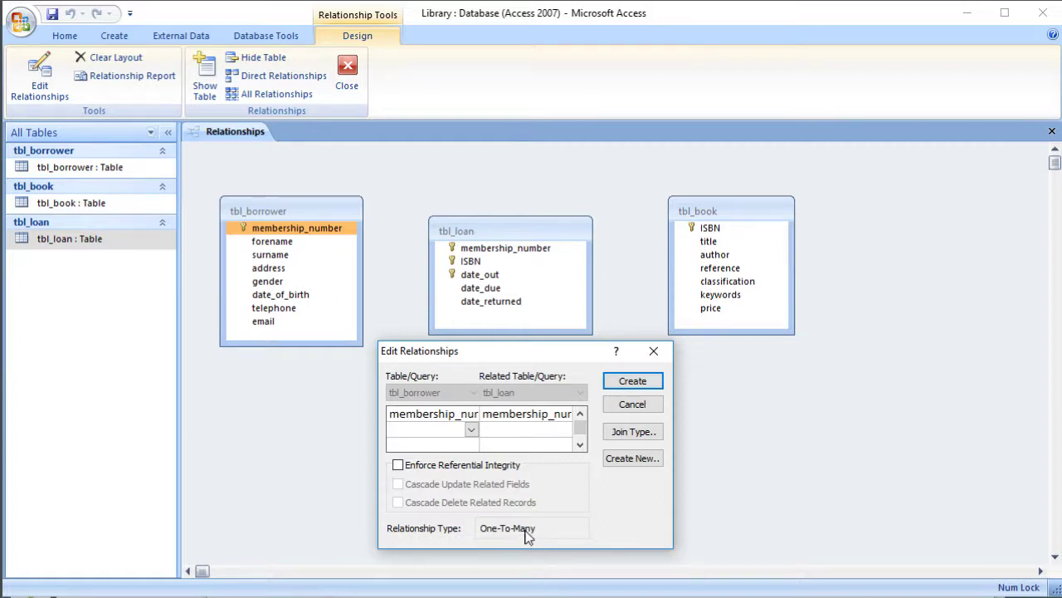
# Step: Enforce referential integrity with cascading updates of related fields and create the borrower-to-loan relationship
pyautogui.click(399, 467)
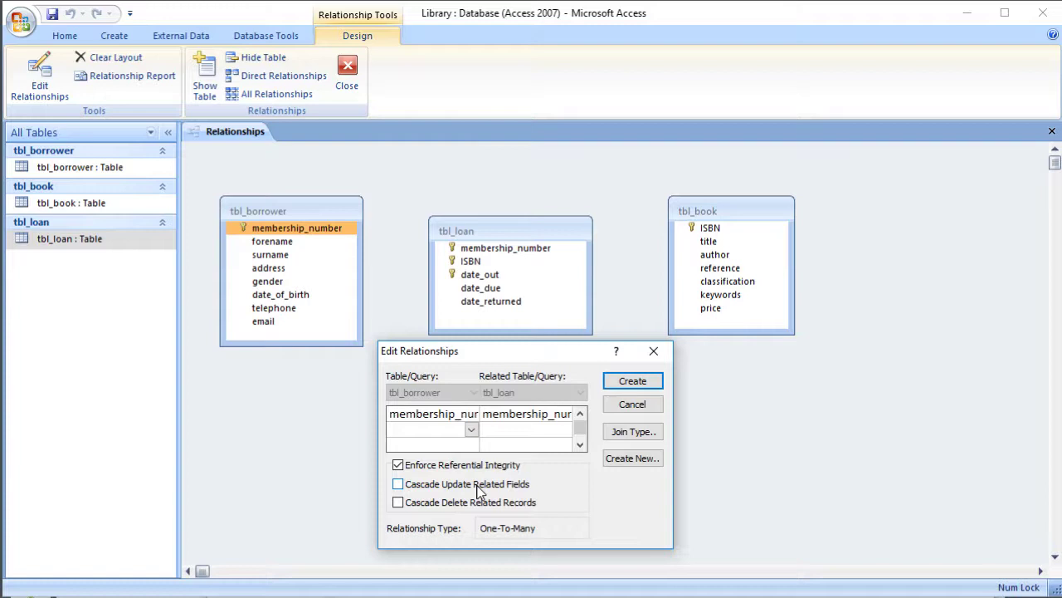
pyautogui.click(399, 486)
pyautogui.click(399, 503)
pyautogui.click(510, 502)
pyautogui.click(632, 381)
# Step: Create a relationship from ISBN in tbl_book to ISBN in tbl_loan, enforcing referential integrity with cascading updates
pyautogui.click(719, 234)
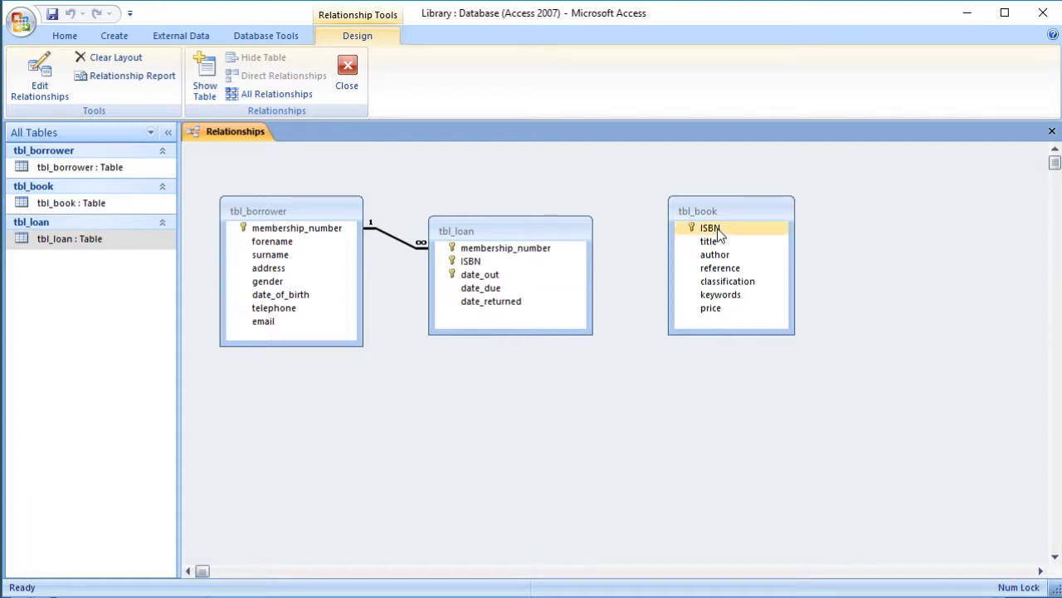
pyautogui.moveTo(719, 233); pyautogui.dragTo(471, 270)
pyautogui.click(488, 257)
pyautogui.click(405, 275)
pyautogui.click(637, 176)
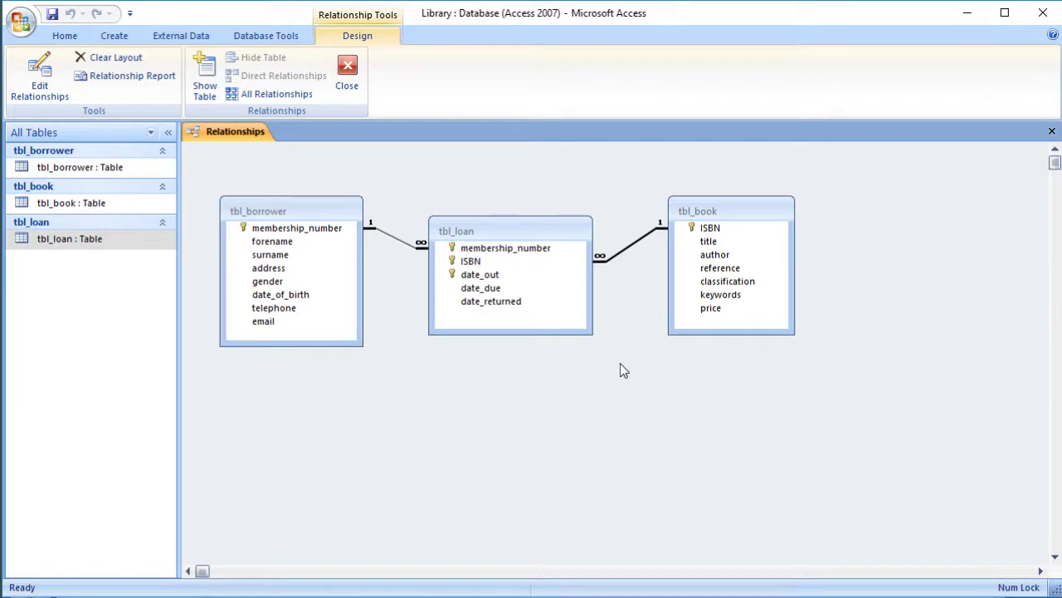
# Step: Close the relationships layout, saving its changes, and open tbl_borrower and tbl_book to check their records
pyautogui.click(1051, 131)
pyautogui.click(470, 477)
pyautogui.doubleClick(83, 168)
pyautogui.doubleClick(94, 202)
pyautogui.click(236, 130)
pyautogui.click(310, 134)
# Step: Add two records to tbl_loan: membership number 1 with ISBN 123, and membership number 2 with ISBN 321
pyautogui.doubleClick(101, 240)
pyautogui.write('1')
pyautogui.click(313, 166)
pyautogui.write('123')
pyautogui.click(233, 183)
pyautogui.write('2')
pyautogui.click(285, 183)
pyautogui.write('321')
# Step: Start a third loan record in tbl_loan for membership number 5
pyautogui.click(239, 203)
pyautogui.write('5')
pyautogui.click(306, 212)
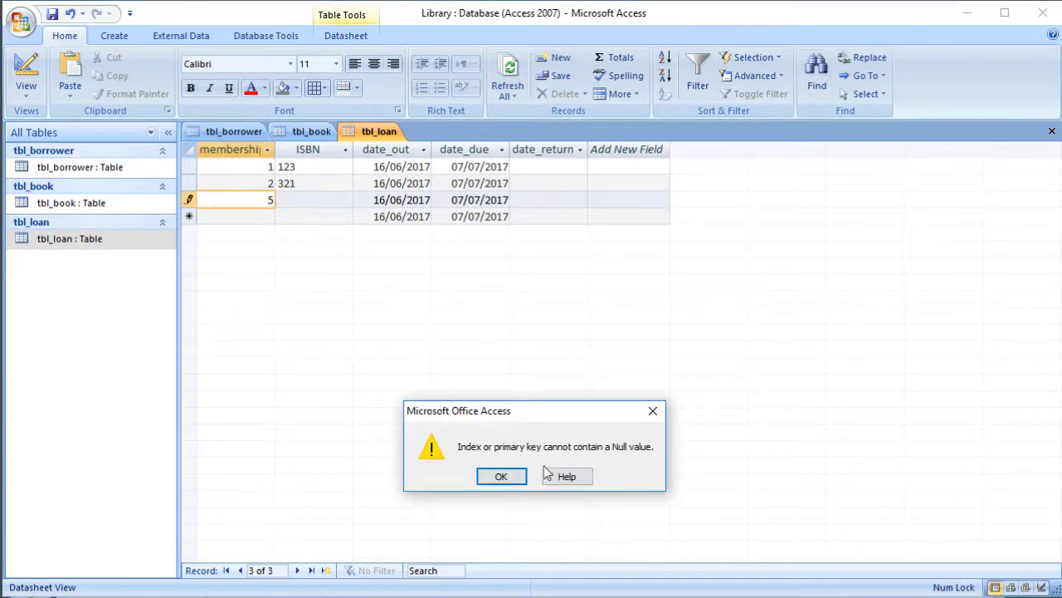